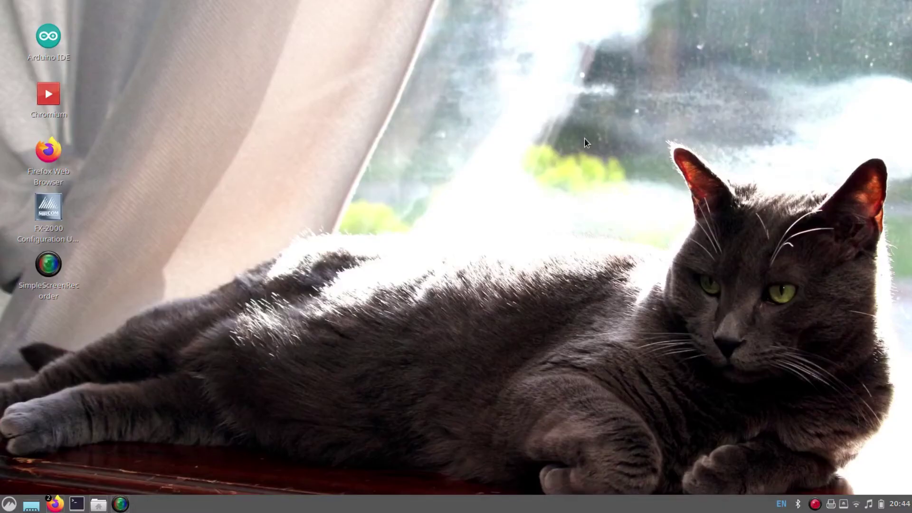
- Launch 'sudo minicom' on /dev/ttyUSB0 from a new terminal, entering the administrator password
{"action": "key", "text": "ctrl+alt+t"}
{"action": "type", "text": "sudo minicom"}
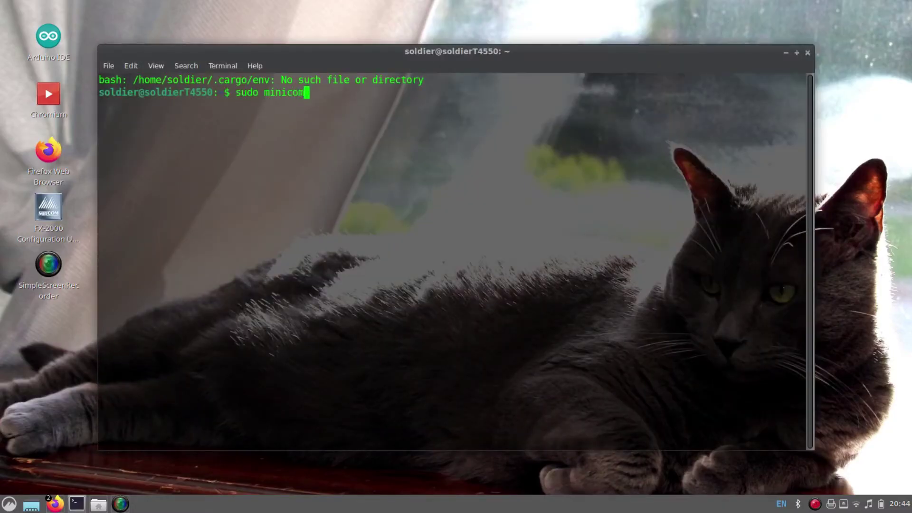
{"action": "key", "text": "Return"}
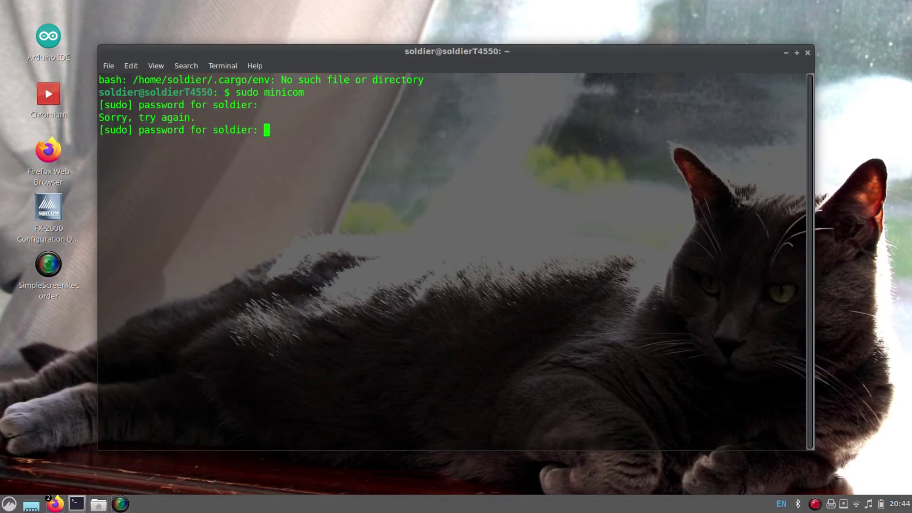
{"action": "key", "text": "Return"}
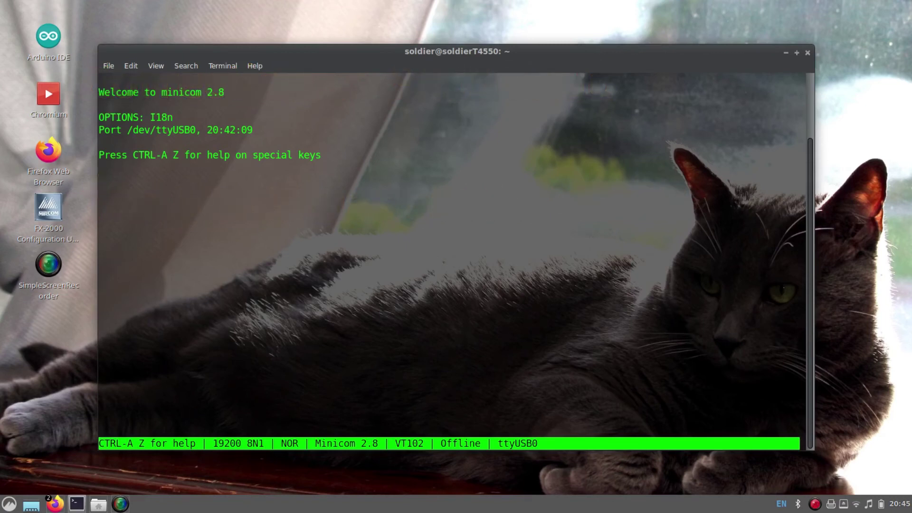
{"action": "key", "text": "ctrl+a"}
{"action": "key", "text": "p"}
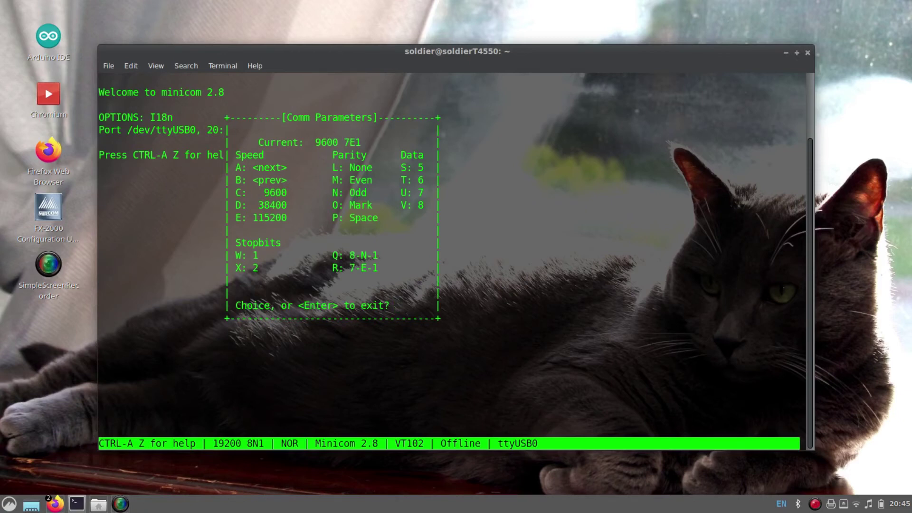
- Apply 9600 baud with 7 data bits, even parity and 1 stop bit (7E1) to ttyUSB0
{"action": "key", "text": "Return"}
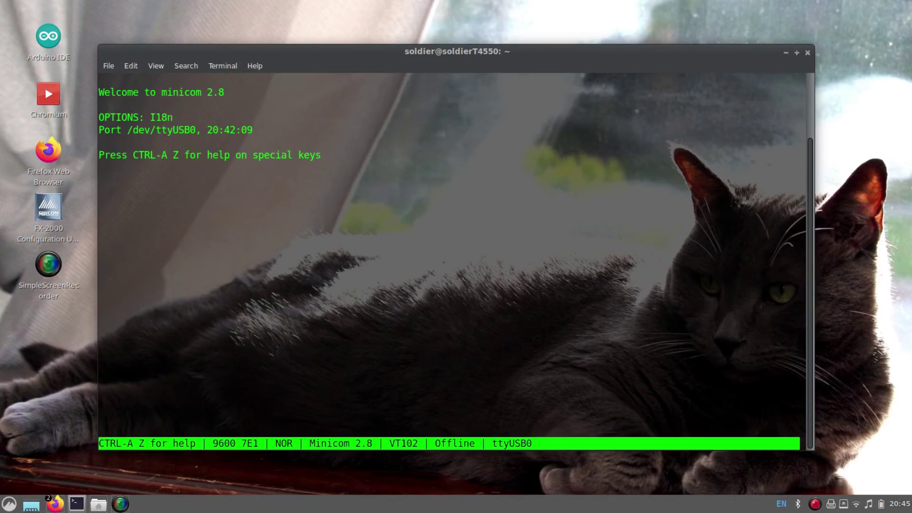